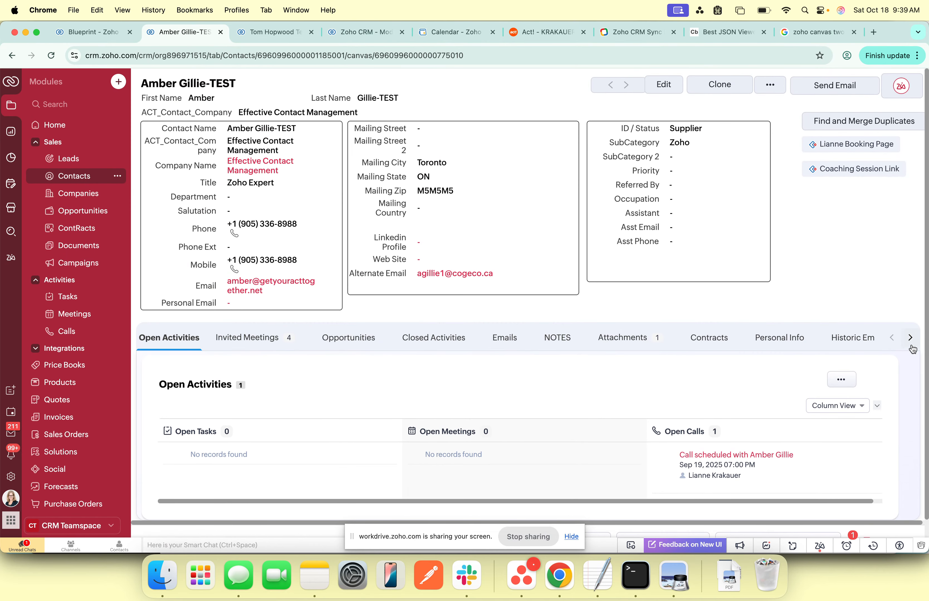
Step: Open the Relationships section of the test contact's record and review its blueprint transitions and empty relationship table
click(912, 340)
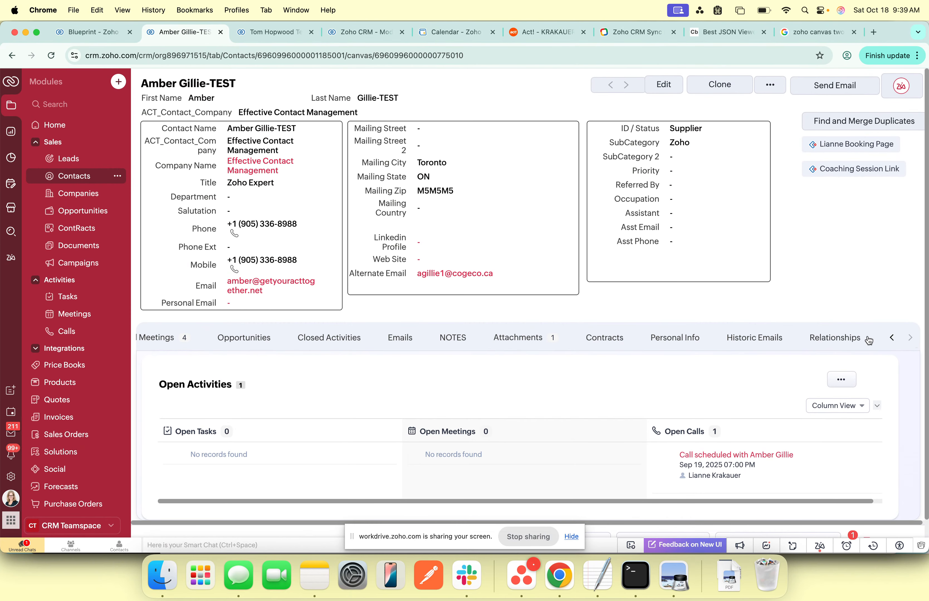
click(836, 340)
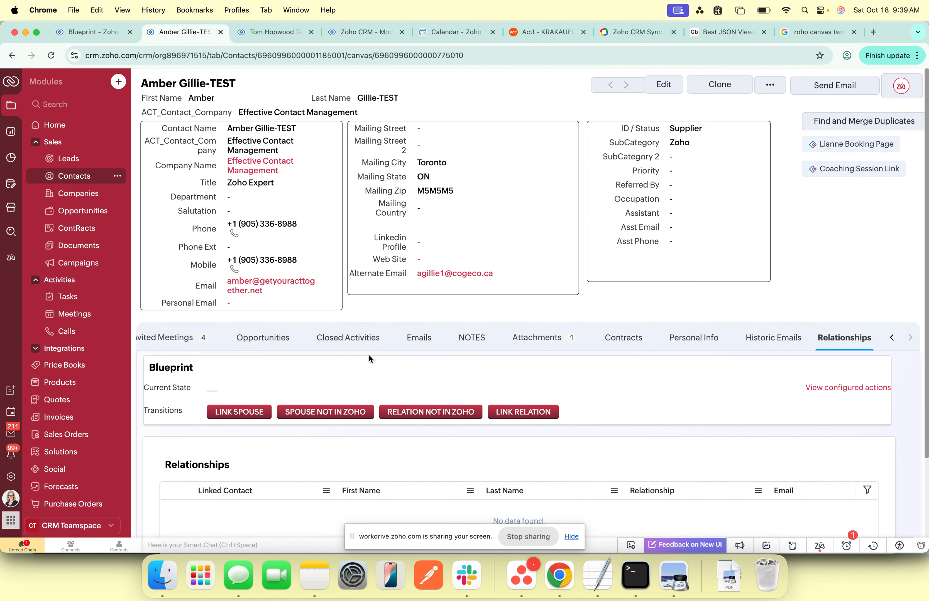
scroll(342, 352, down, 2)
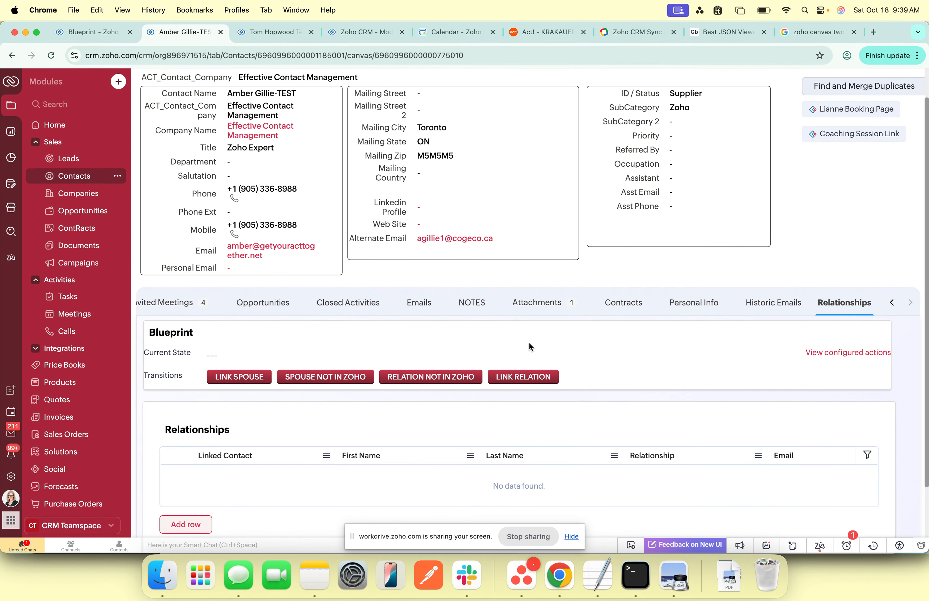
scroll(544, 340, down, 1)
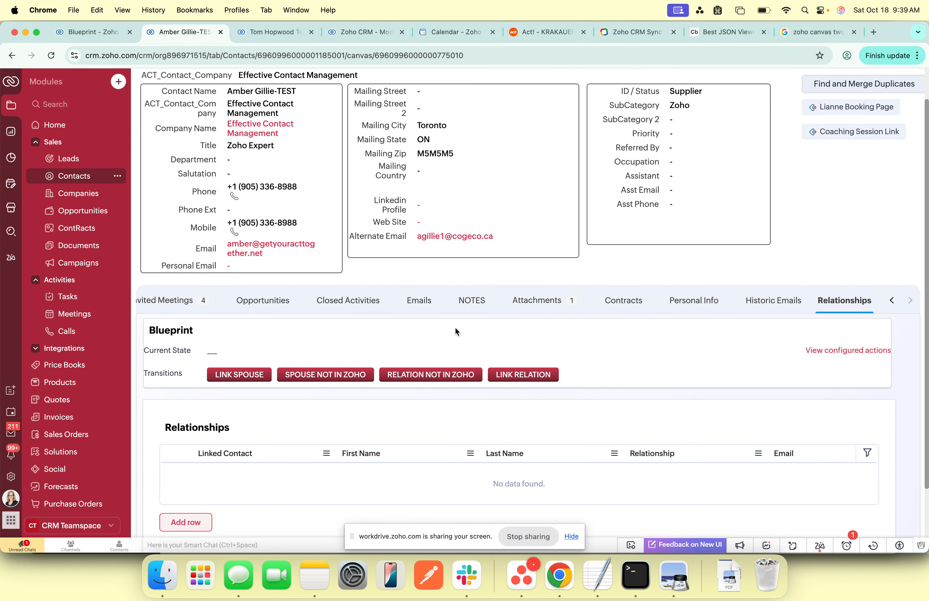
Step: Link an existing test contact as this contact's spouse through the Link Spouse transition and save
click(240, 375)
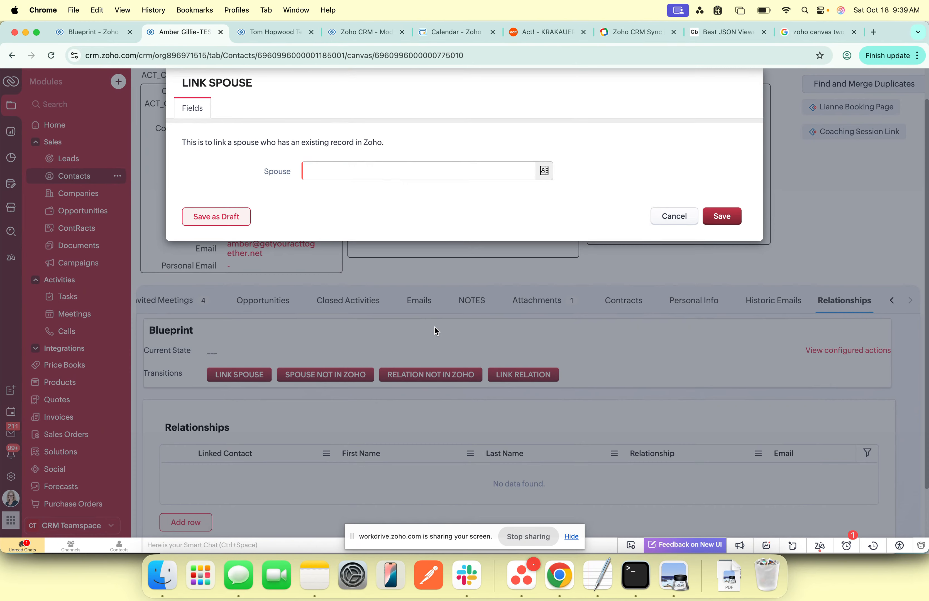
click(363, 168)
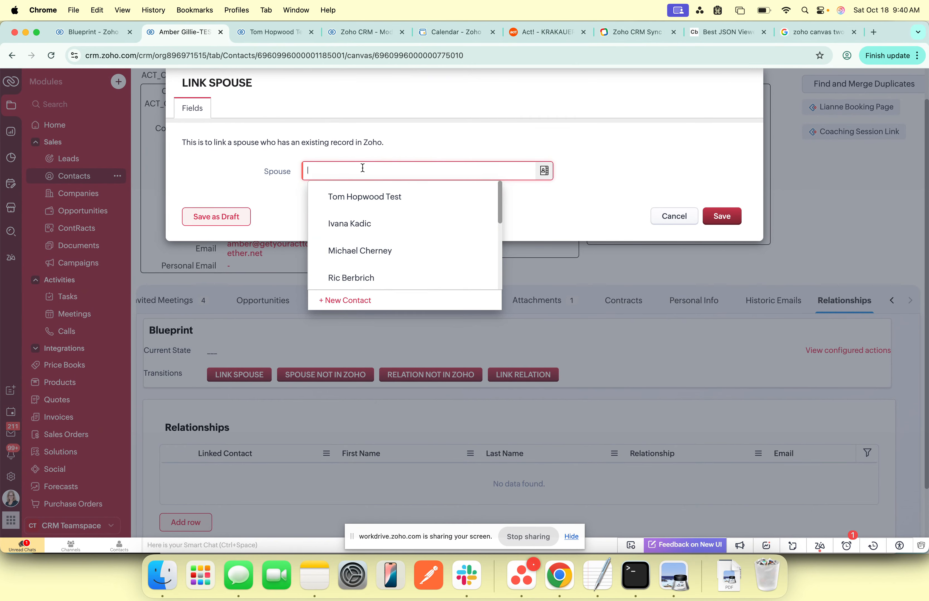
click(357, 199)
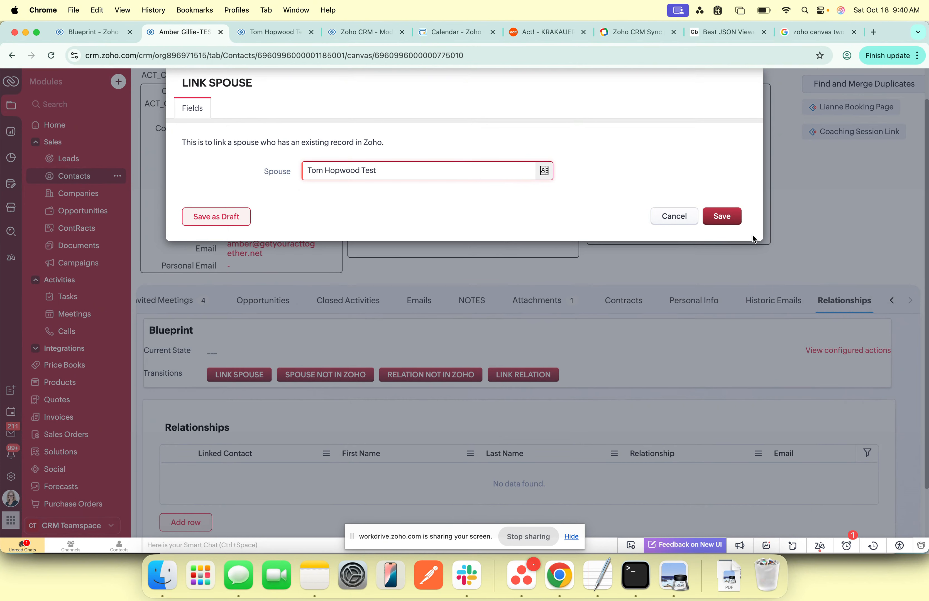
click(728, 217)
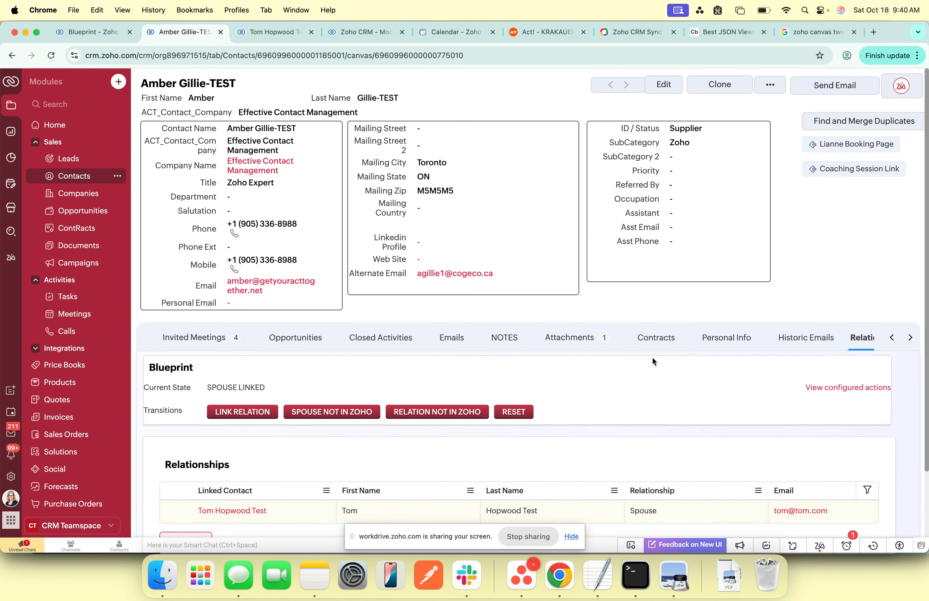
Step: Review the new spouse row, then open the spouse's linked record and examine the reciprocal entry in its Relationships section
scroll(651, 357, down, 2)
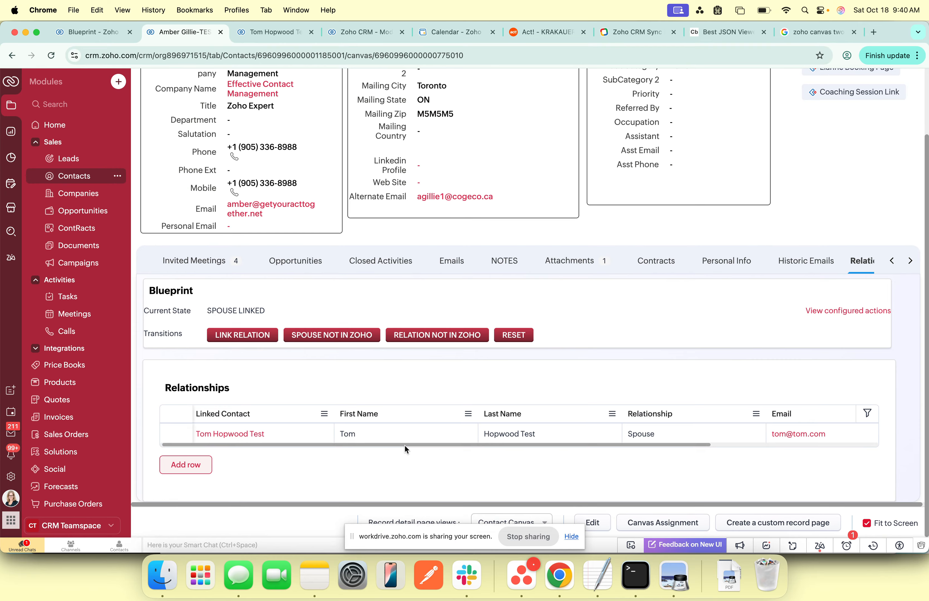
drag(404, 445, 513, 487)
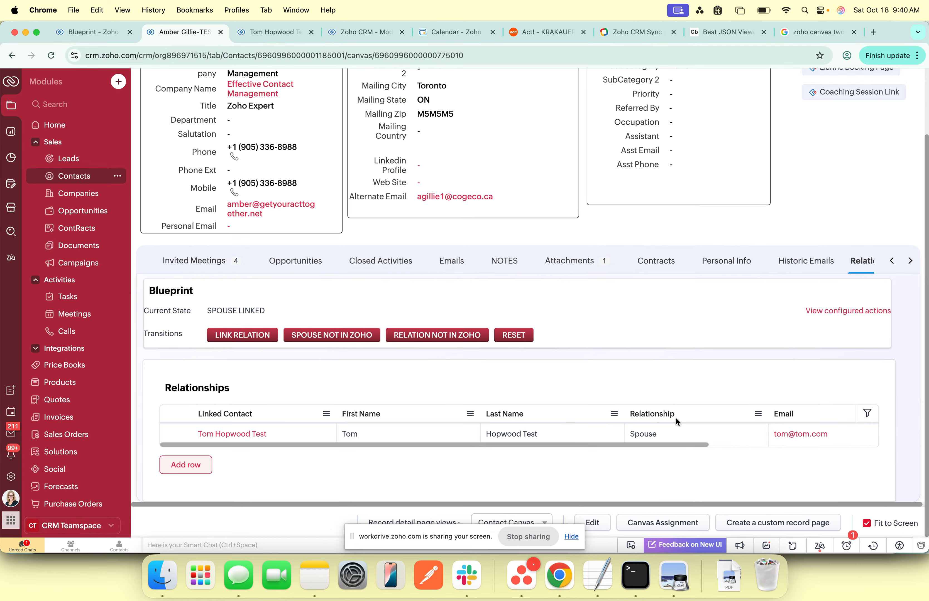
mouse_move(245, 438)
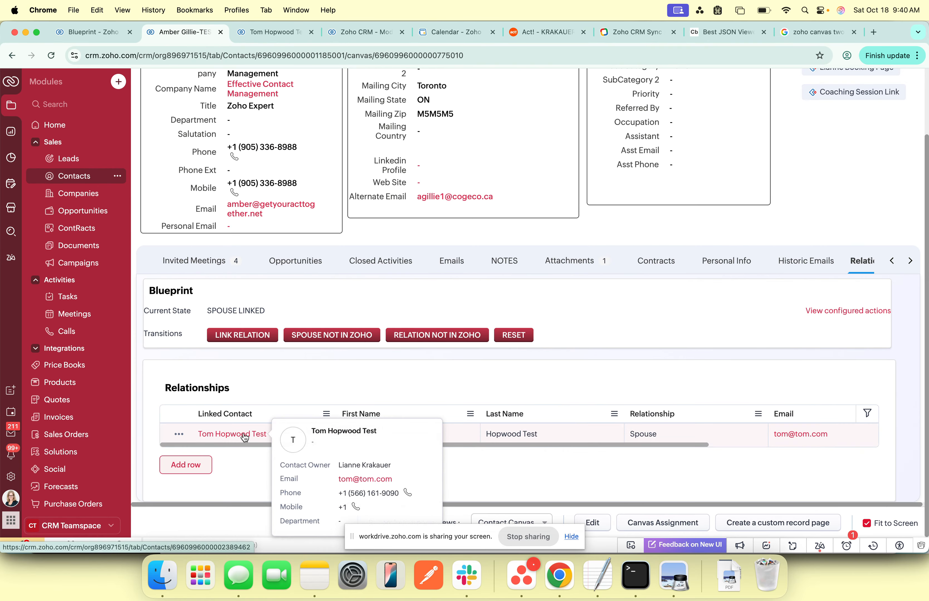
super+click(245, 438)
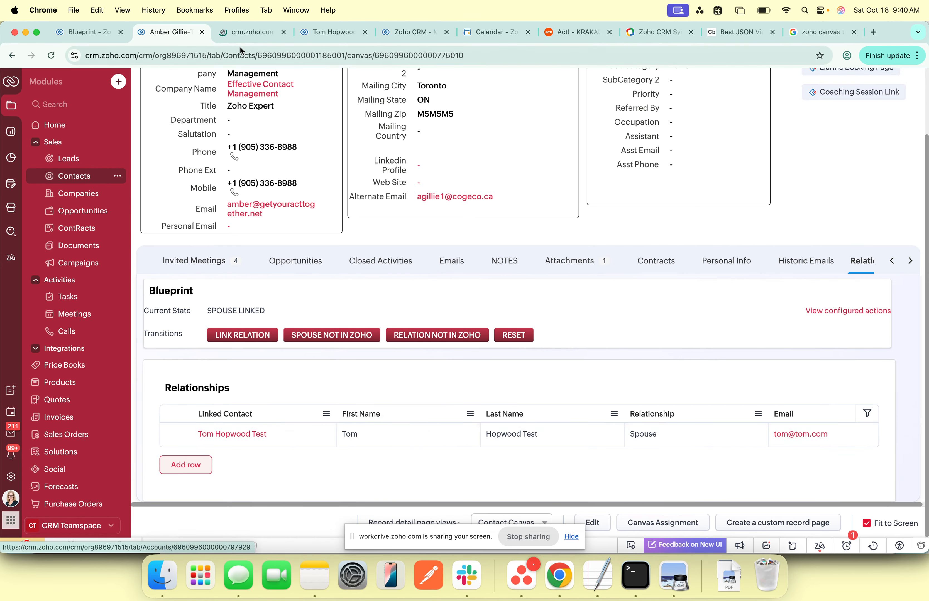
click(242, 33)
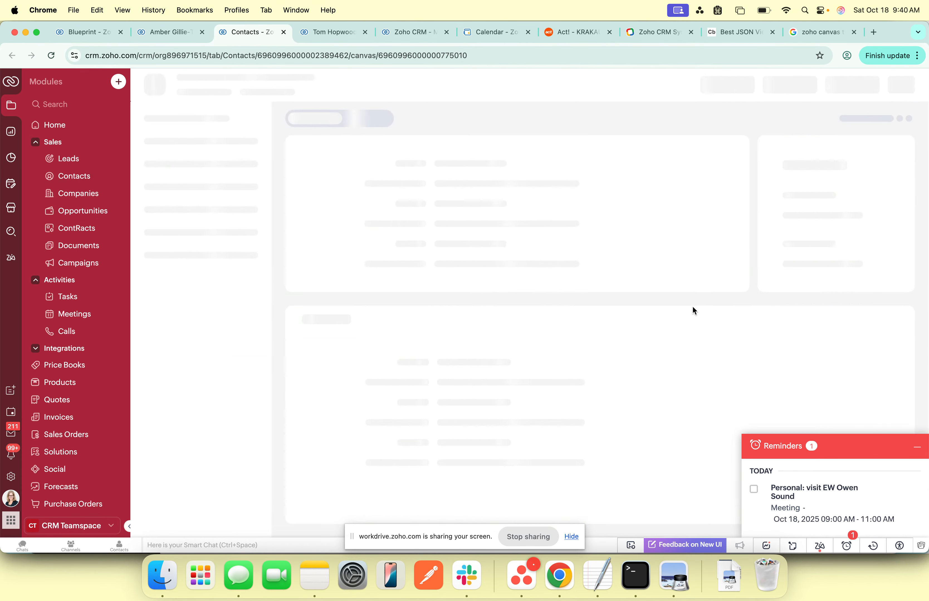
click(918, 449)
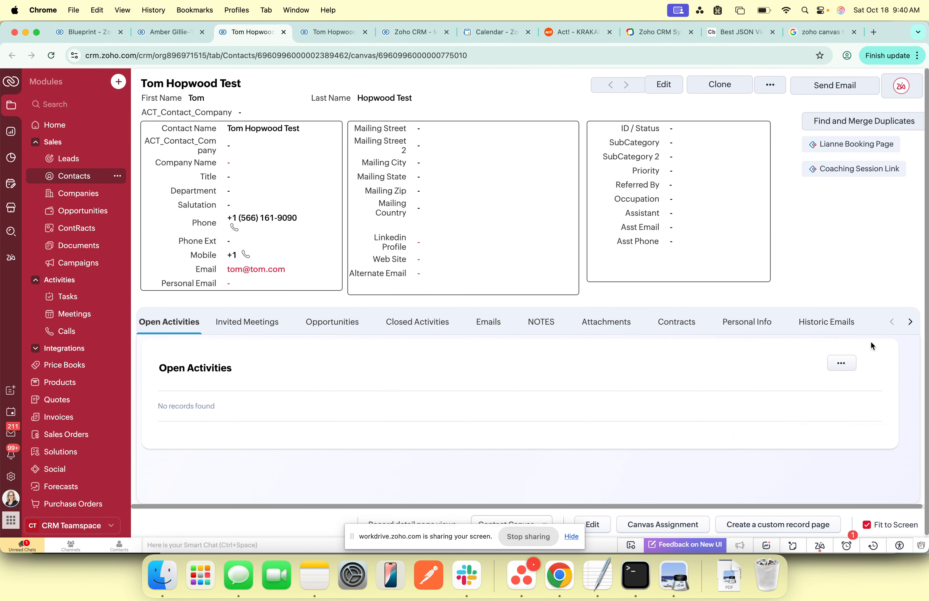
click(911, 323)
click(852, 327)
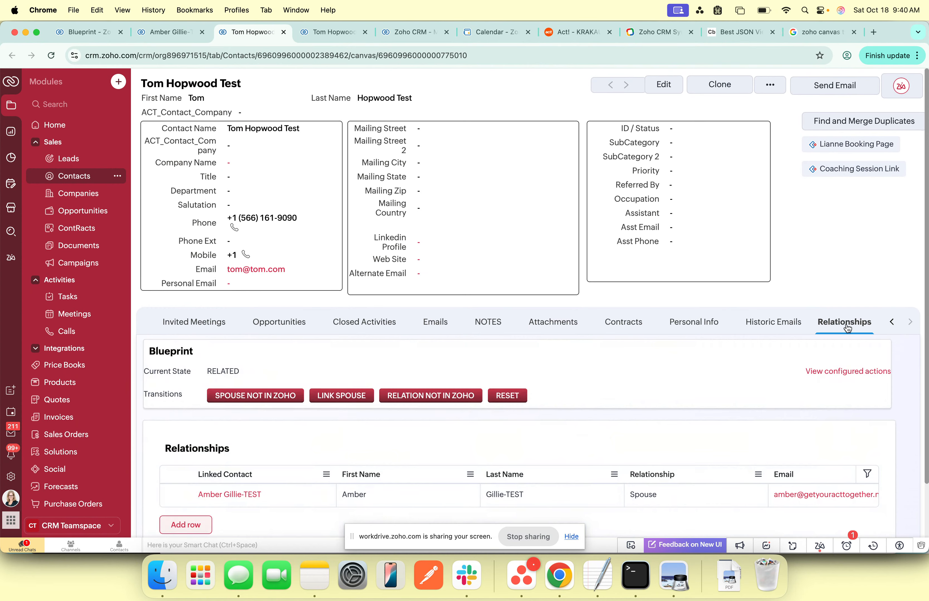
scroll(628, 372, down, 3)
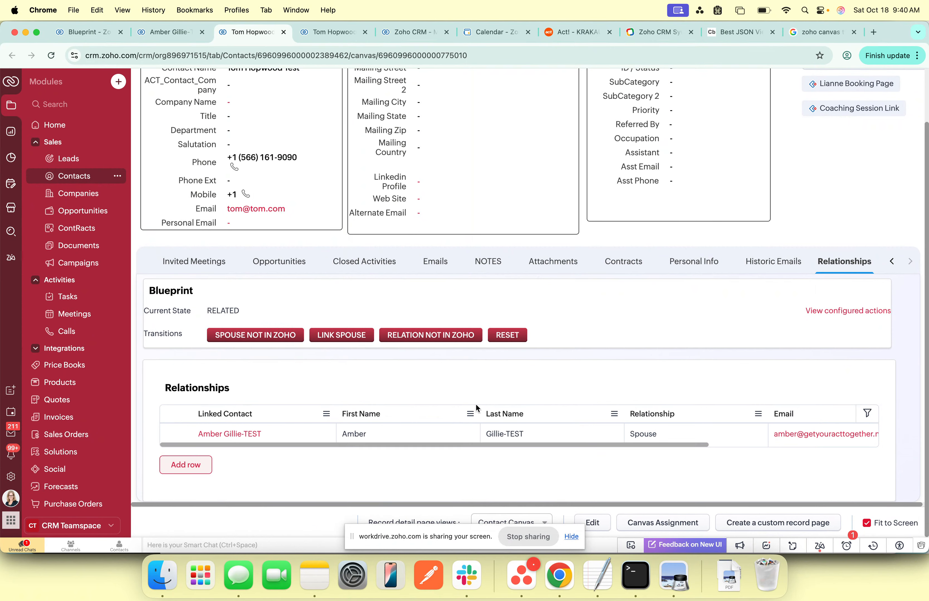
scroll(539, 399, up, 3)
Step: On the original contact's record, start a Link Relation, search for the related contact by first name, and set Relationship Type to Parent
click(154, 33)
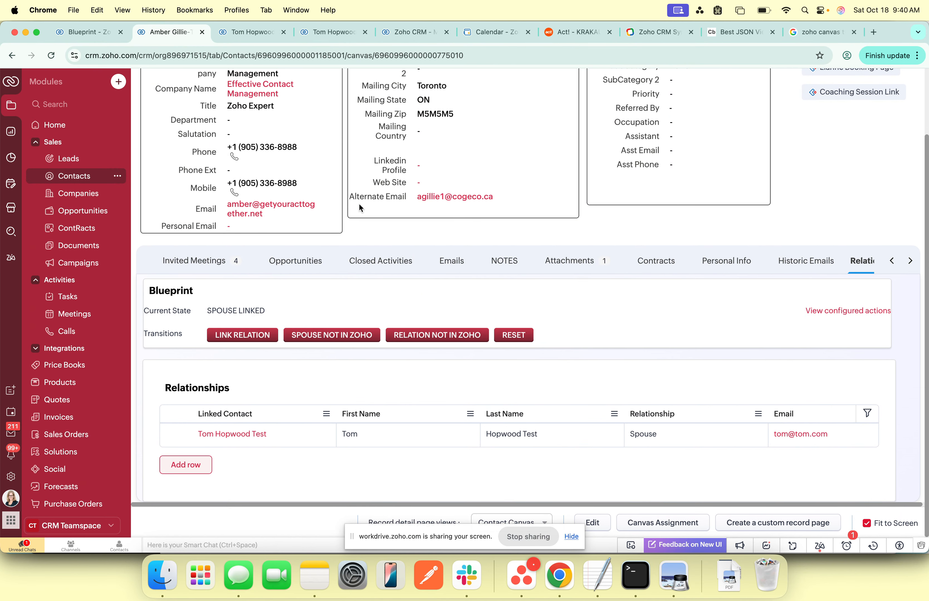
click(243, 339)
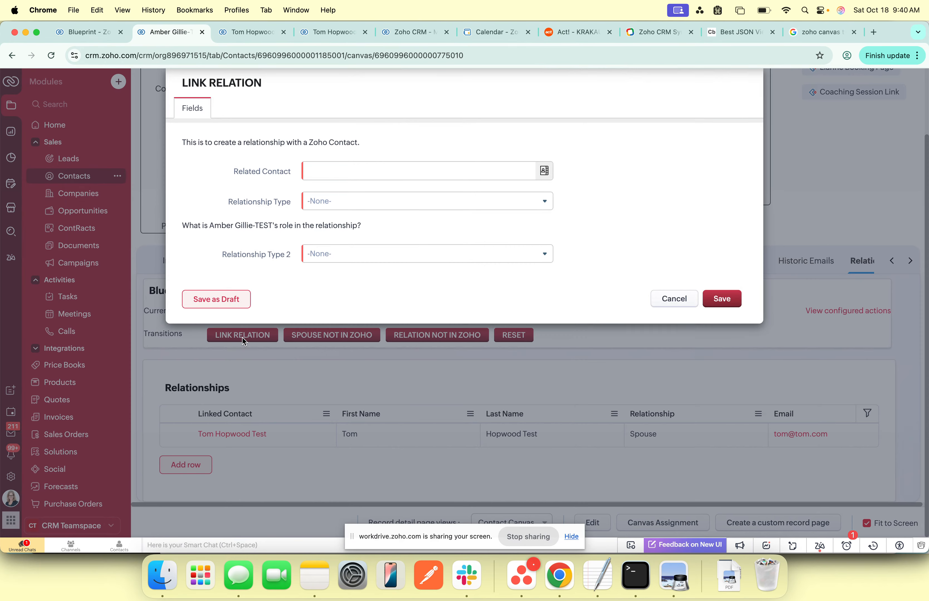
click(444, 171)
text(sharon)
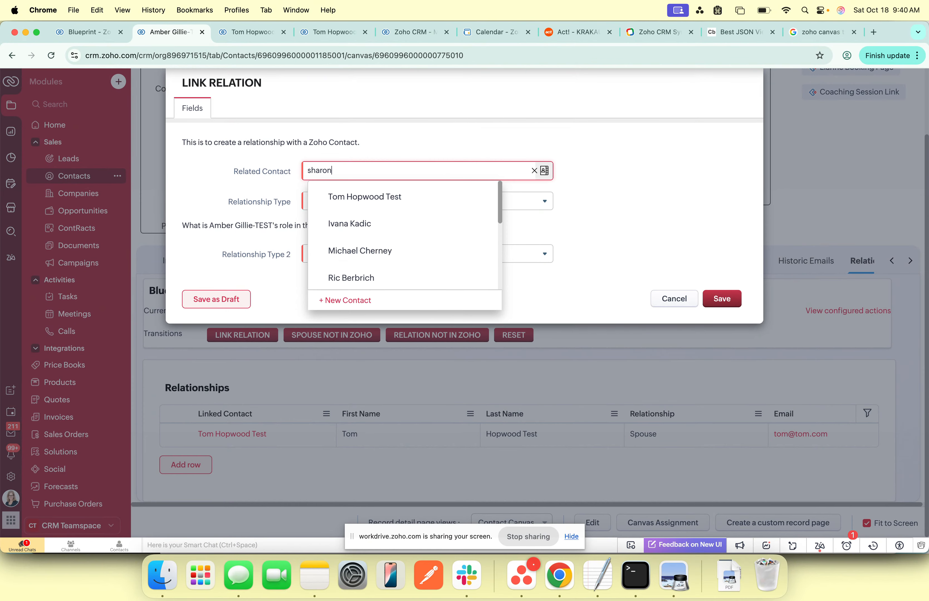
click(381, 252)
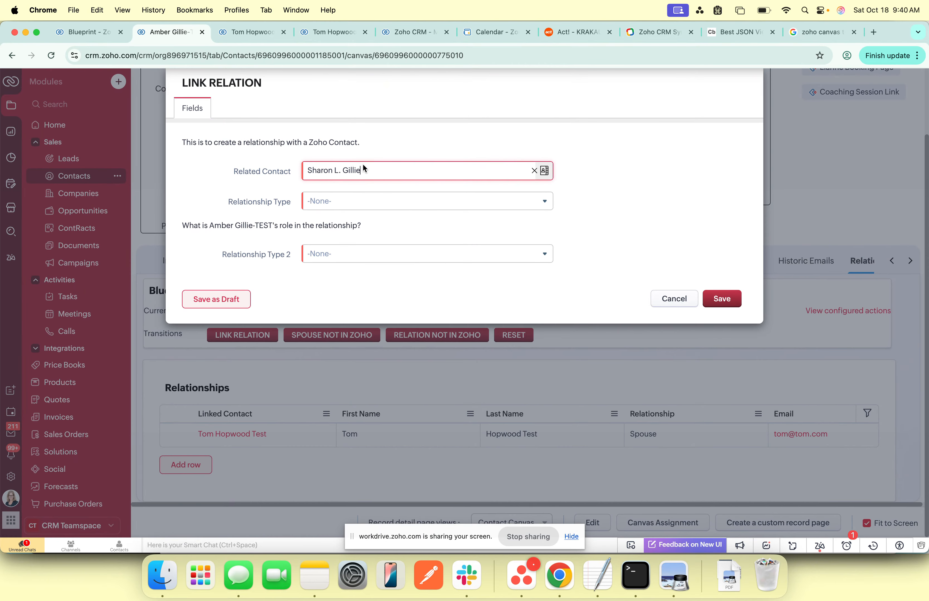
click(389, 203)
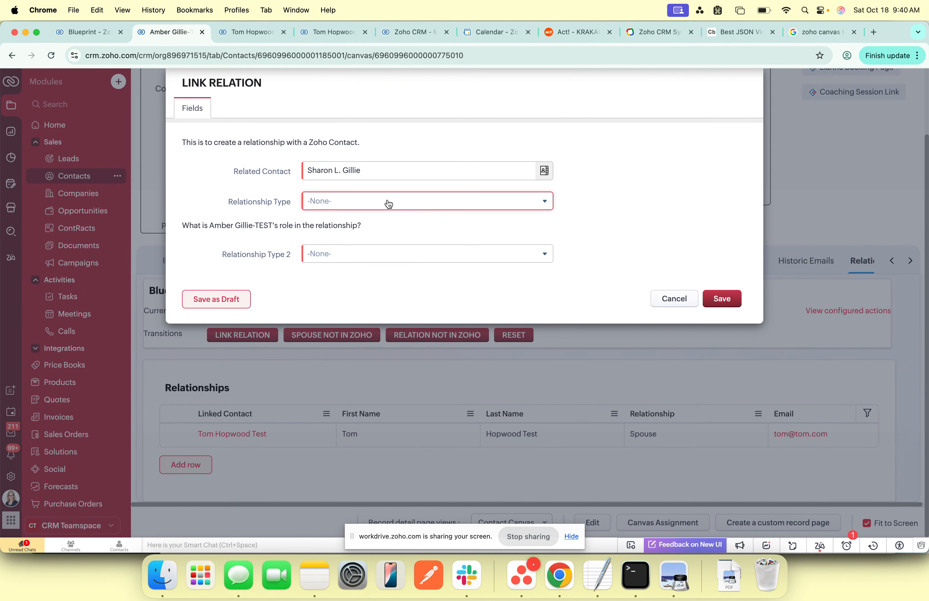
click(538, 204)
text(par)
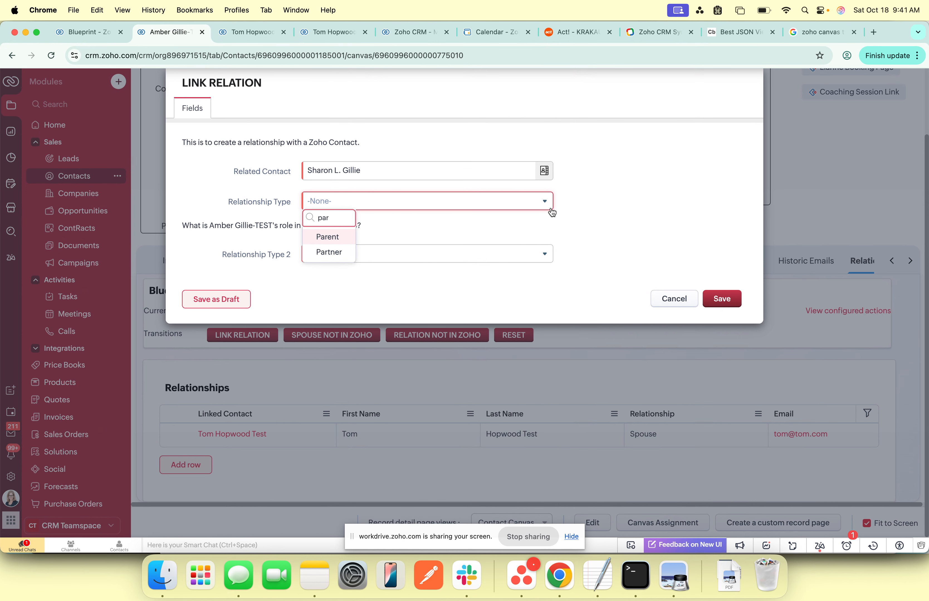
click(332, 238)
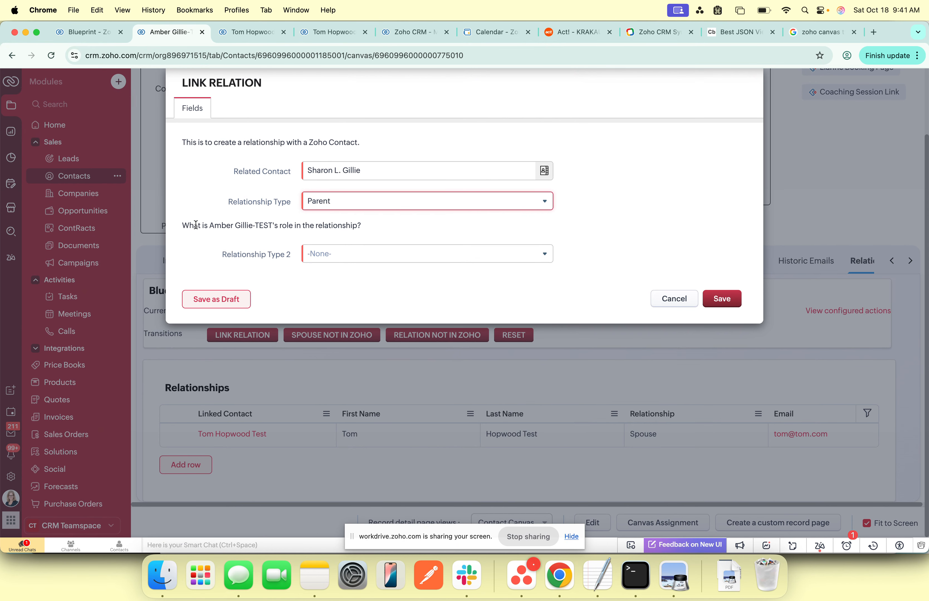
Step: Set Relationship Type 2 to Child for the original contact's role and save the relation
drag(209, 226, 294, 226)
click(422, 256)
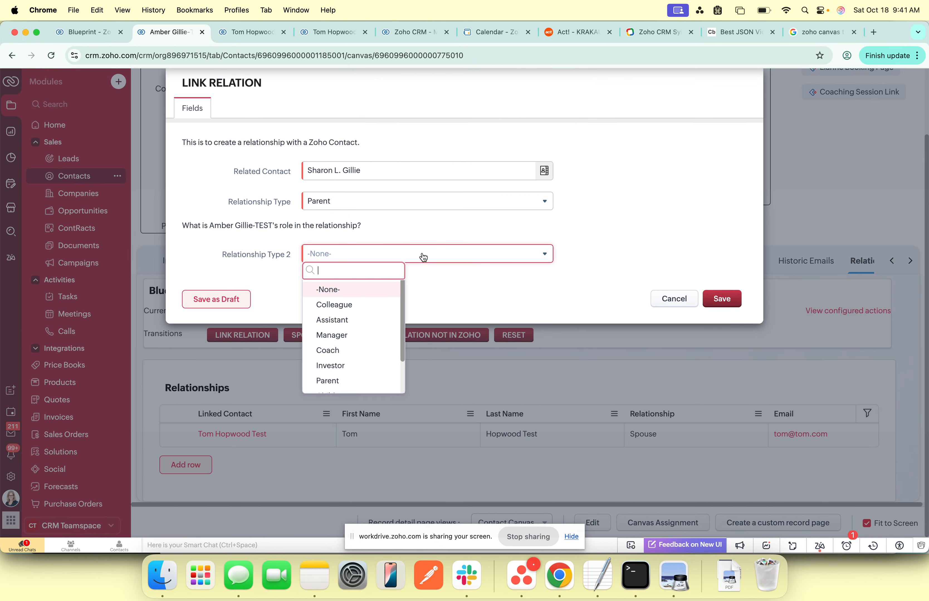
text(ch)
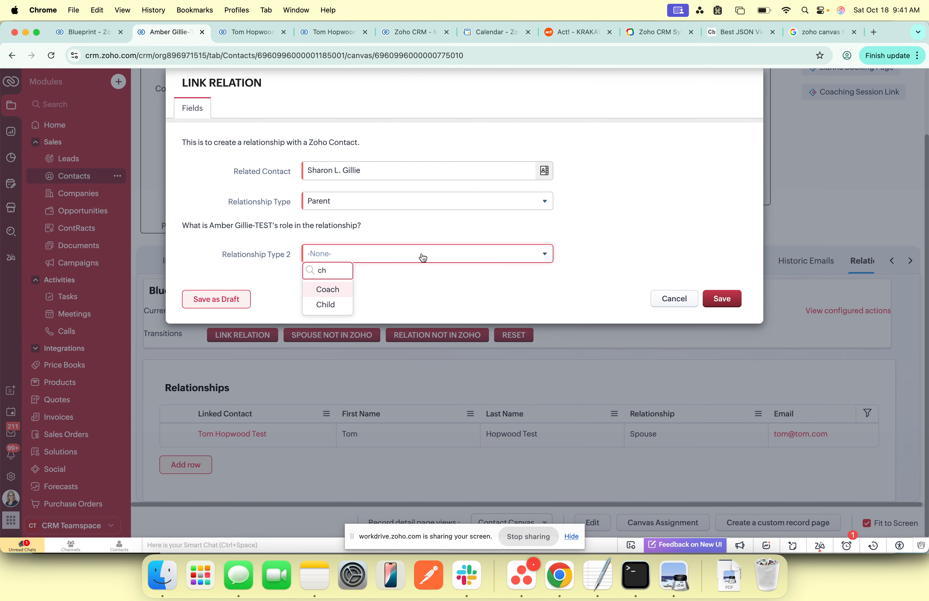
click(344, 304)
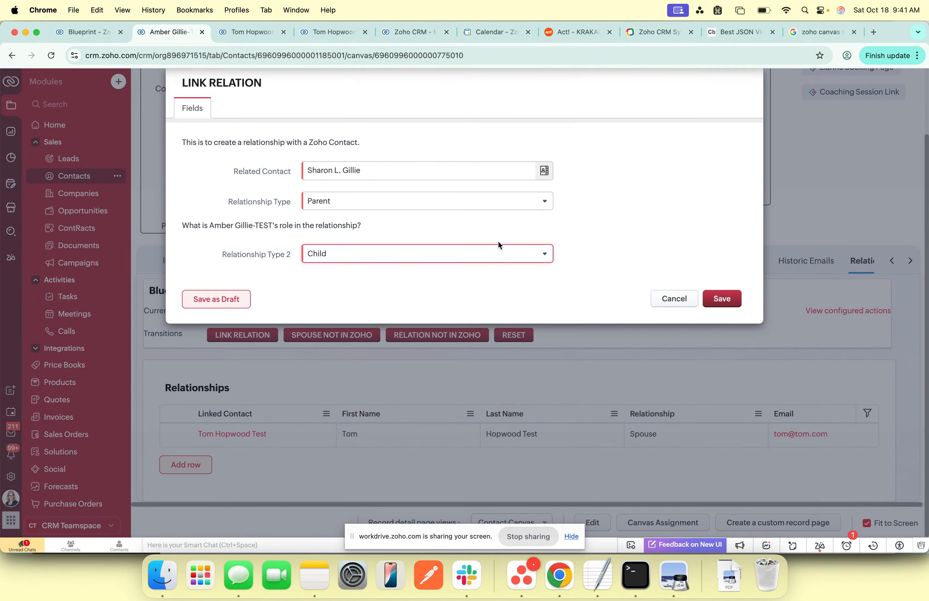
click(722, 300)
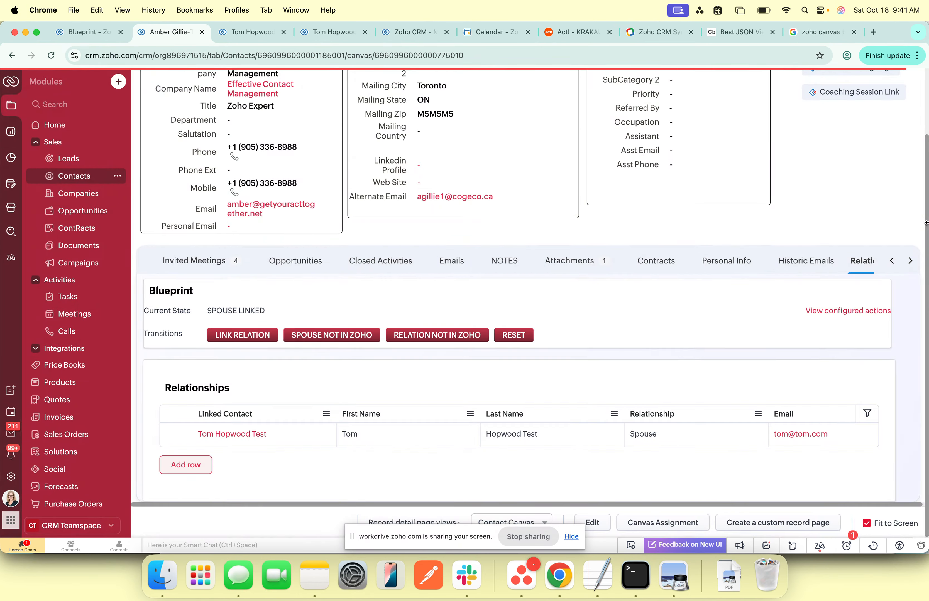
Step: Open the newly linked parent's record from the relationship table and examine the reciprocal entry in its Relationships section
scroll(567, 349, down, 2)
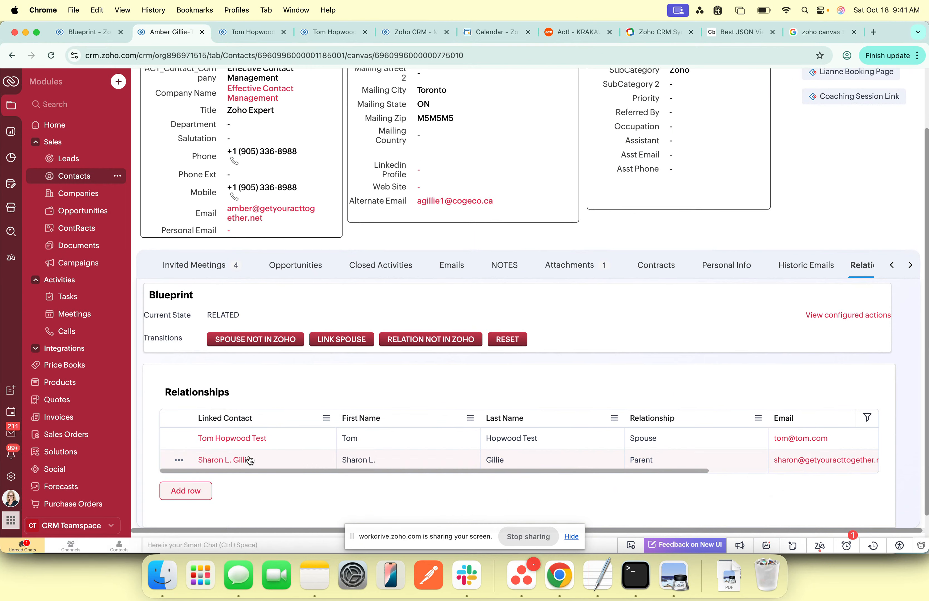
click(228, 464)
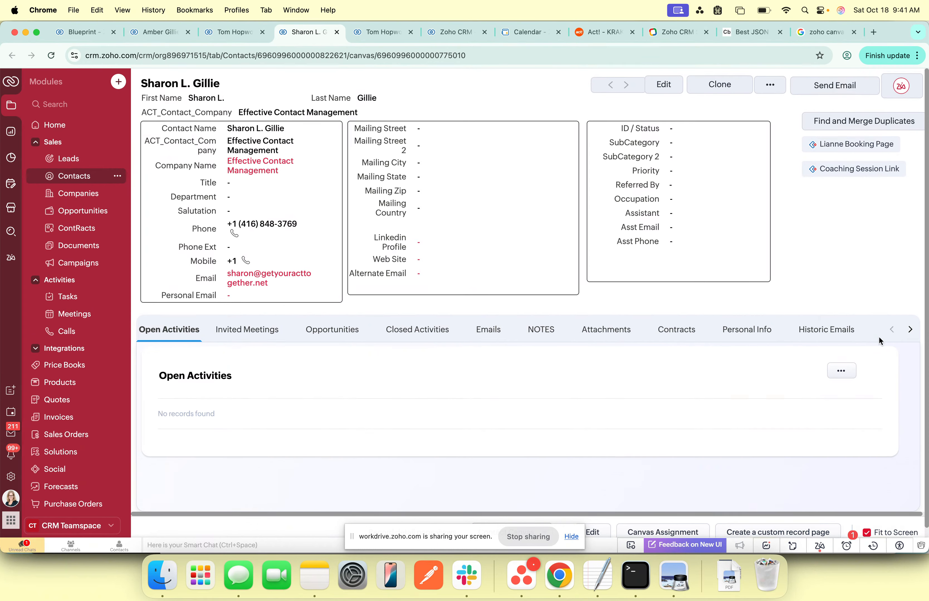
click(912, 331)
click(851, 331)
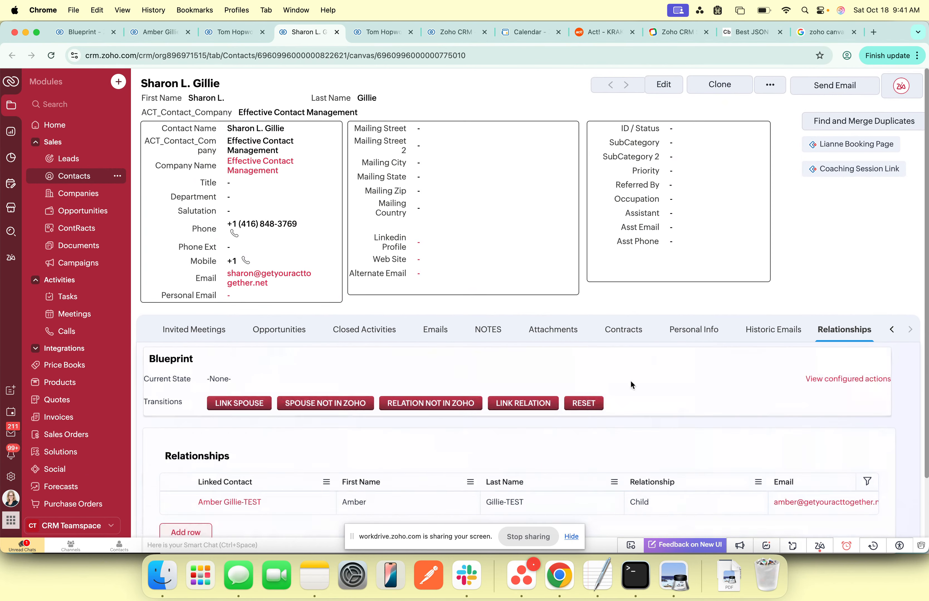
scroll(680, 431, down, 2)
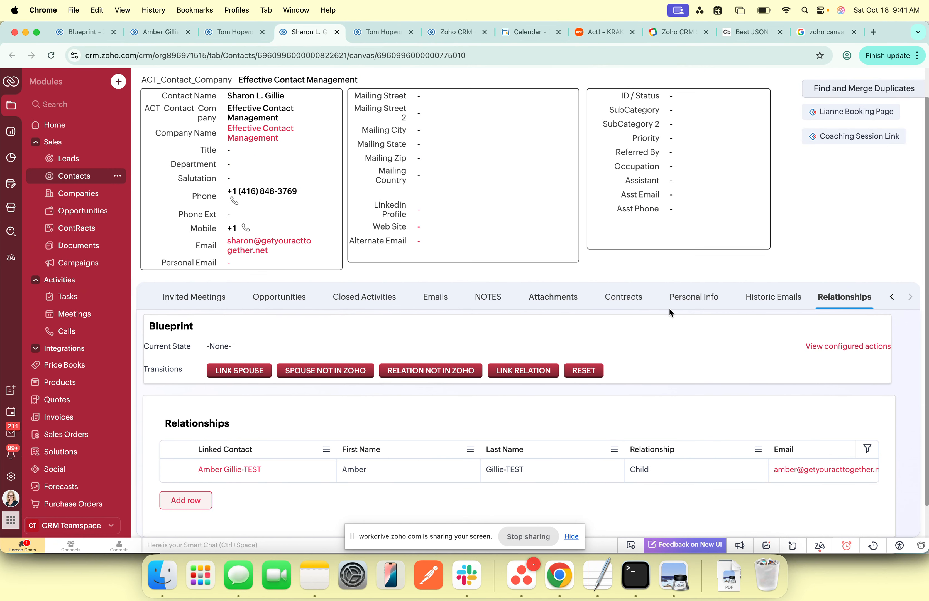
Step: Return to the original contact's record and reset its relationship blueprint
click(272, 35)
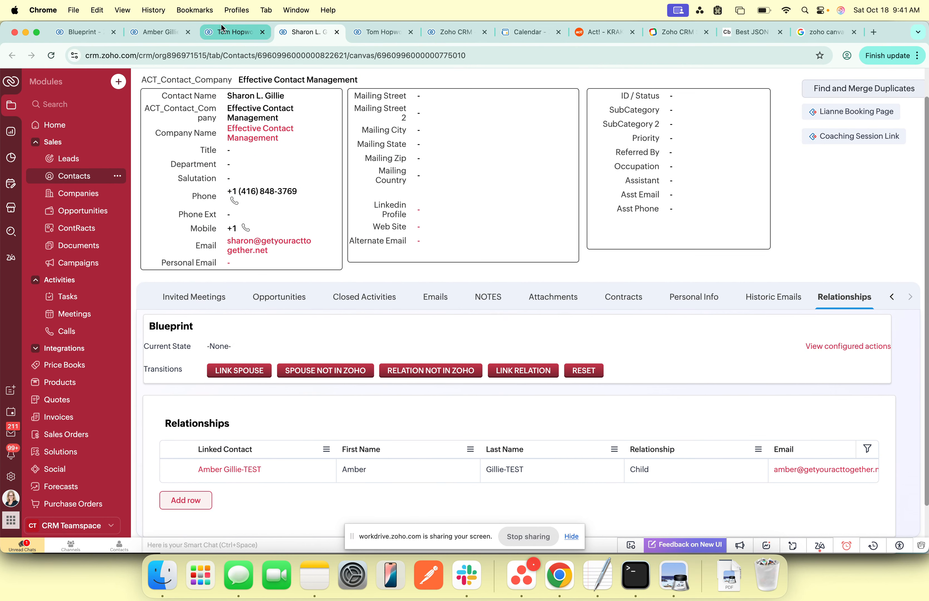
click(160, 32)
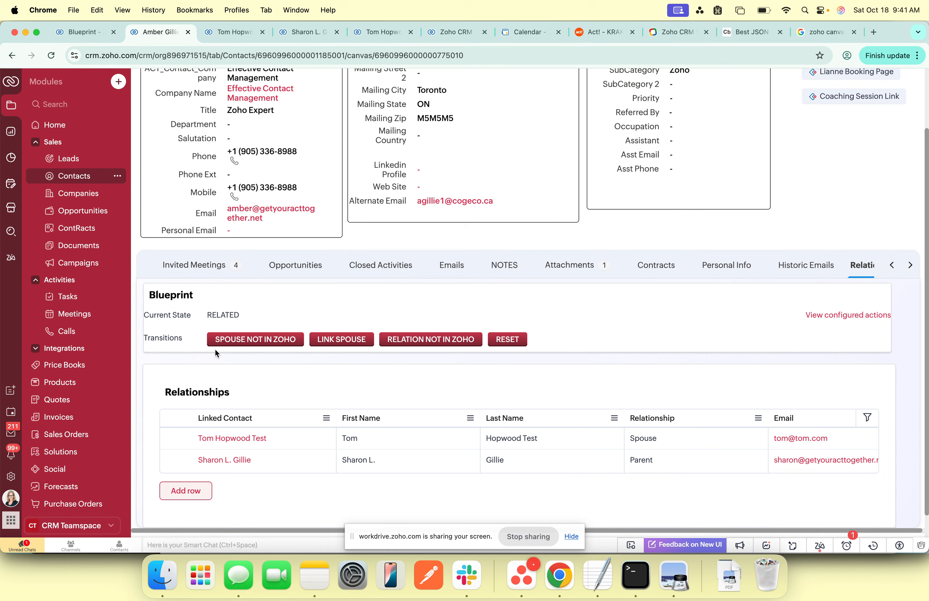
click(508, 339)
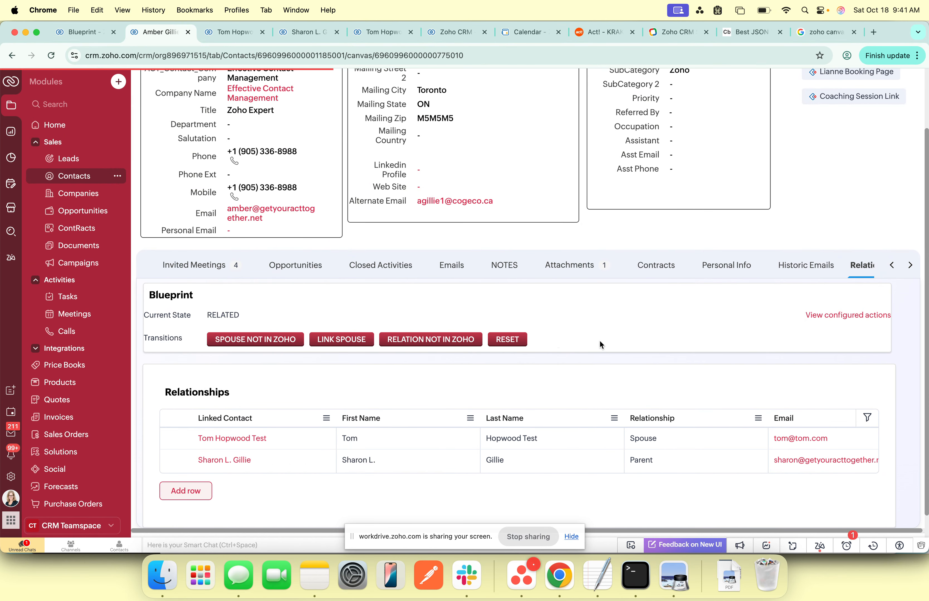
click(820, 337)
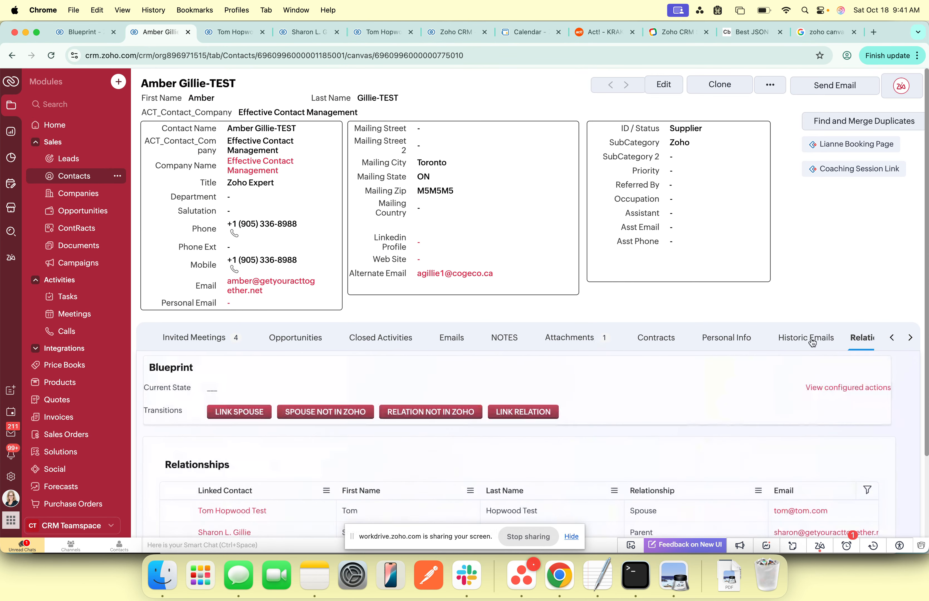
Step: Start a Relation Not in Zoho transition on the contact's record and enter the related person's full name
scroll(431, 369, down, 5)
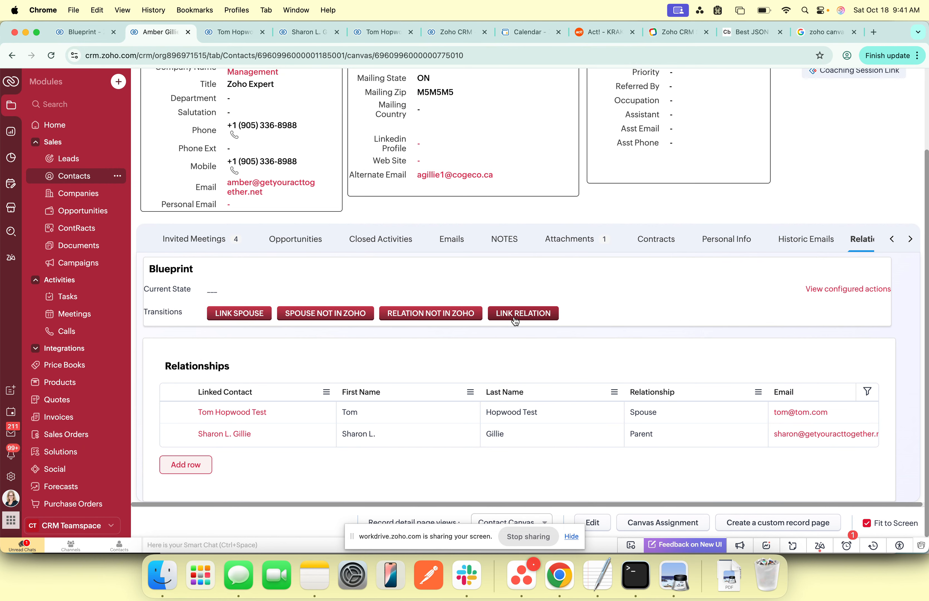
click(419, 315)
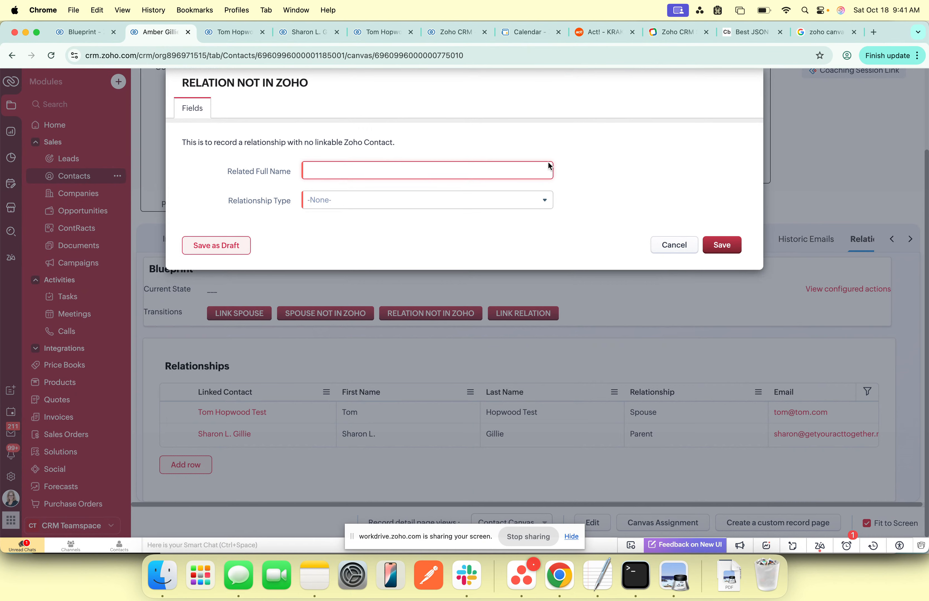
text(Mr. Lawyer)
key(Tab)
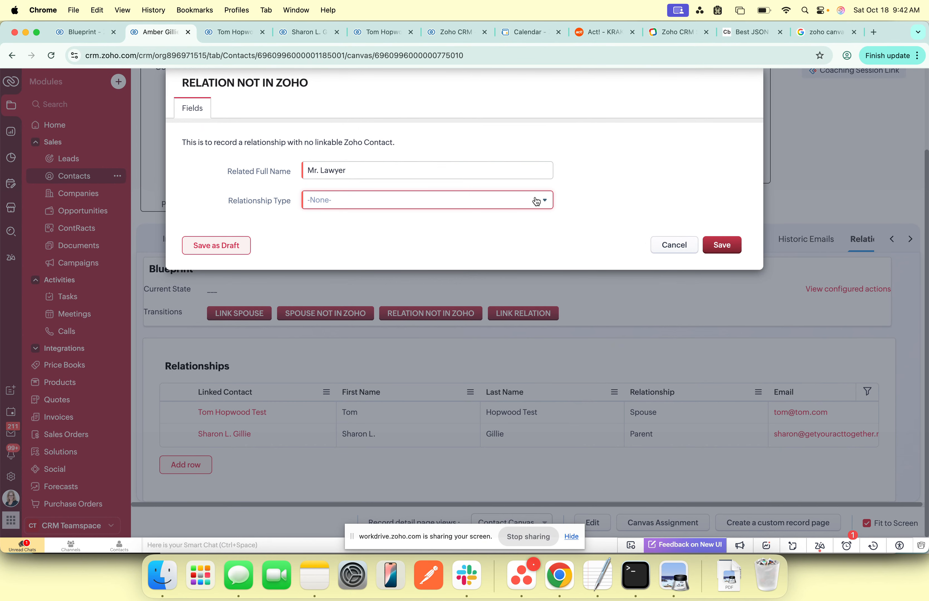
Step: Set Relationship Type to Colleague for the person without a Zoho record and save the relation
click(492, 201)
scroll(377, 280, down, 3)
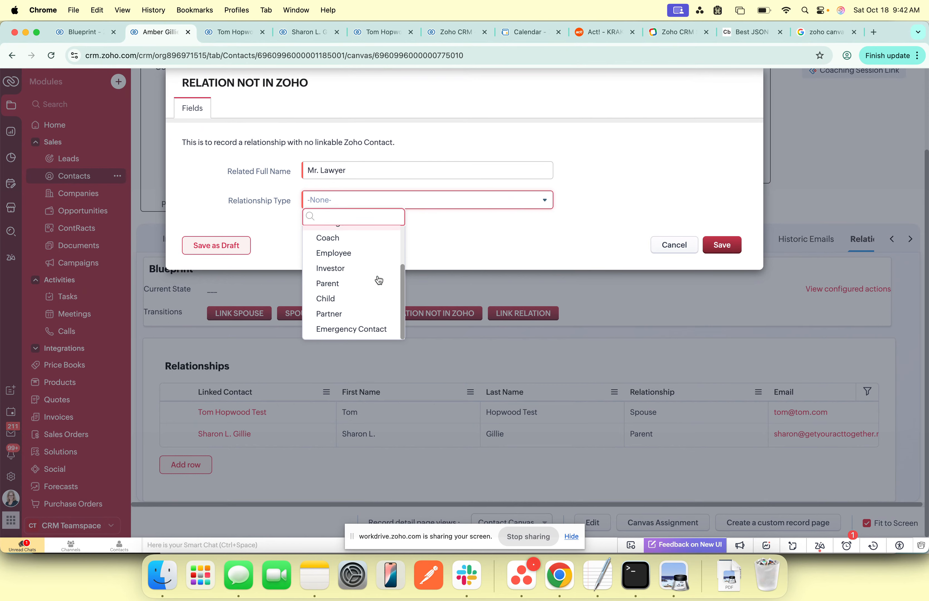
scroll(377, 280, up, 3)
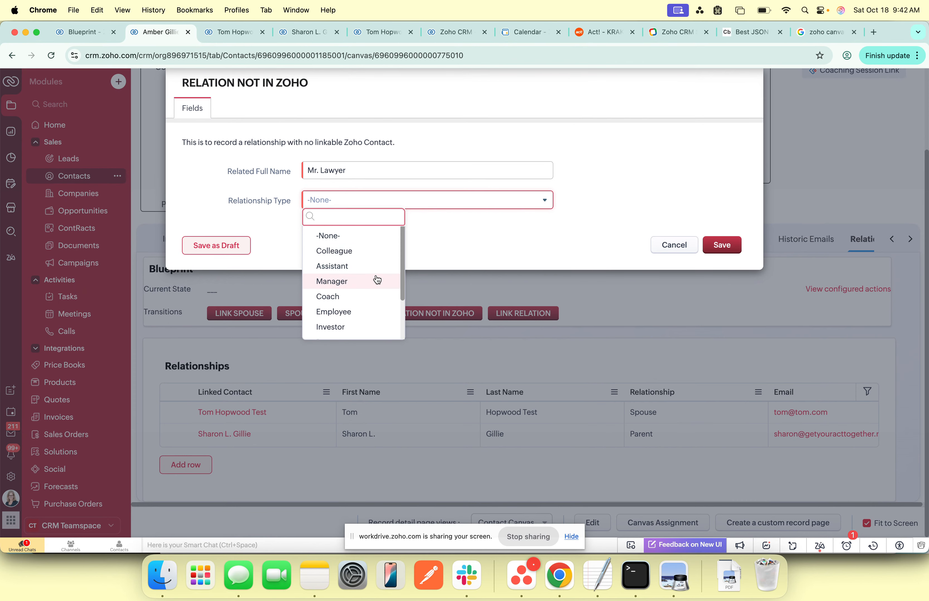
click(345, 252)
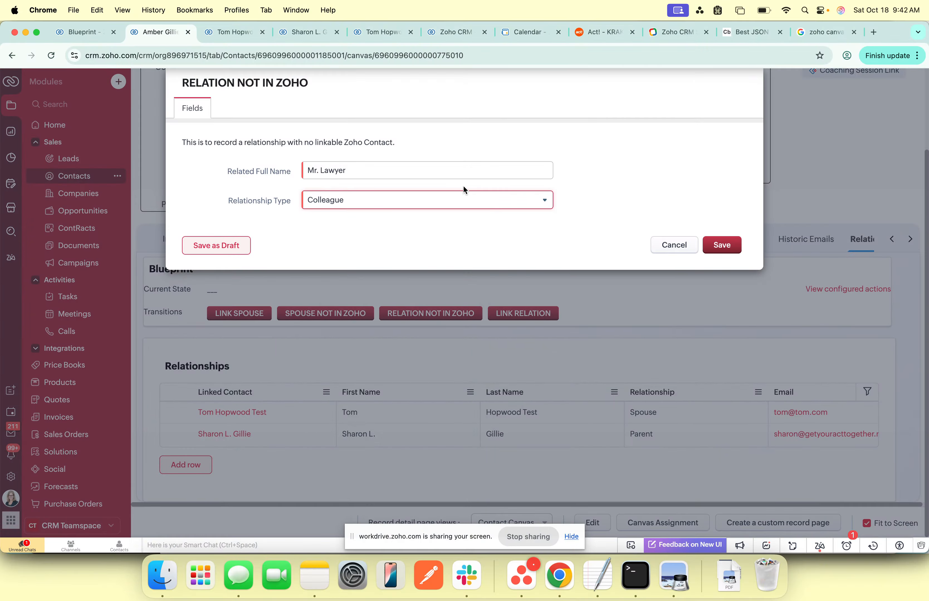
click(735, 242)
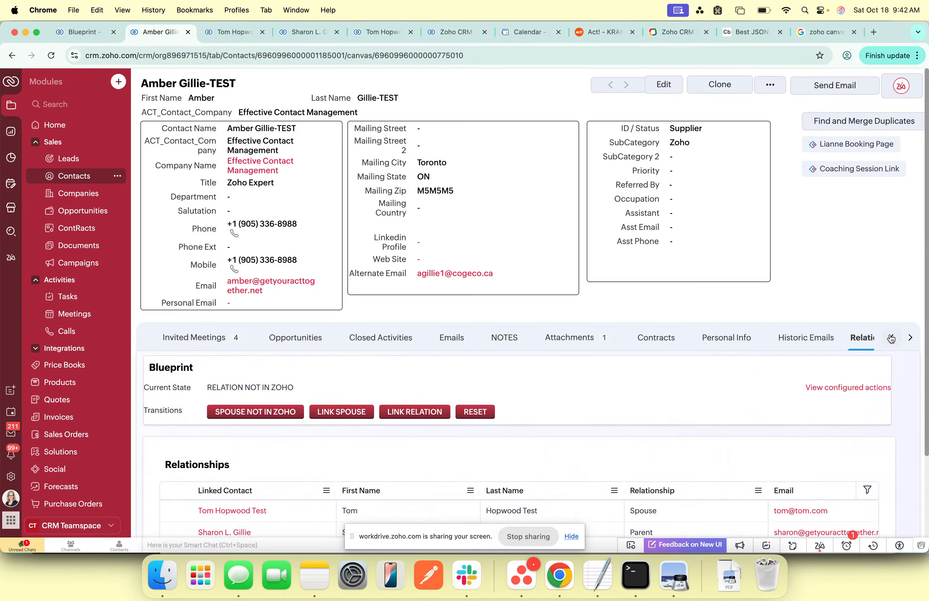
Step: Reload the contact's record and examine the new colleague's row in its Relationships section, including the Email and Phone columns
scroll(754, 356, down, 3)
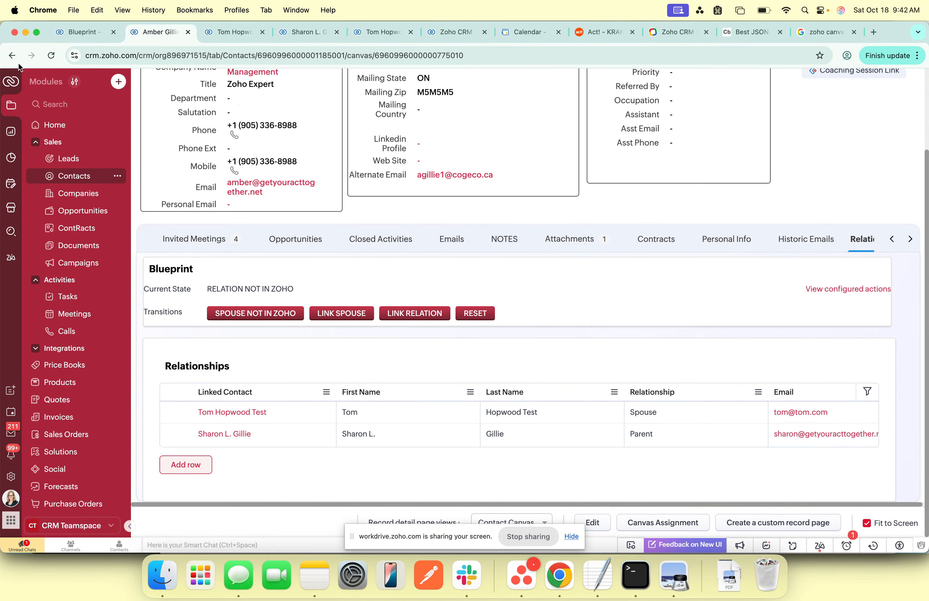
click(50, 58)
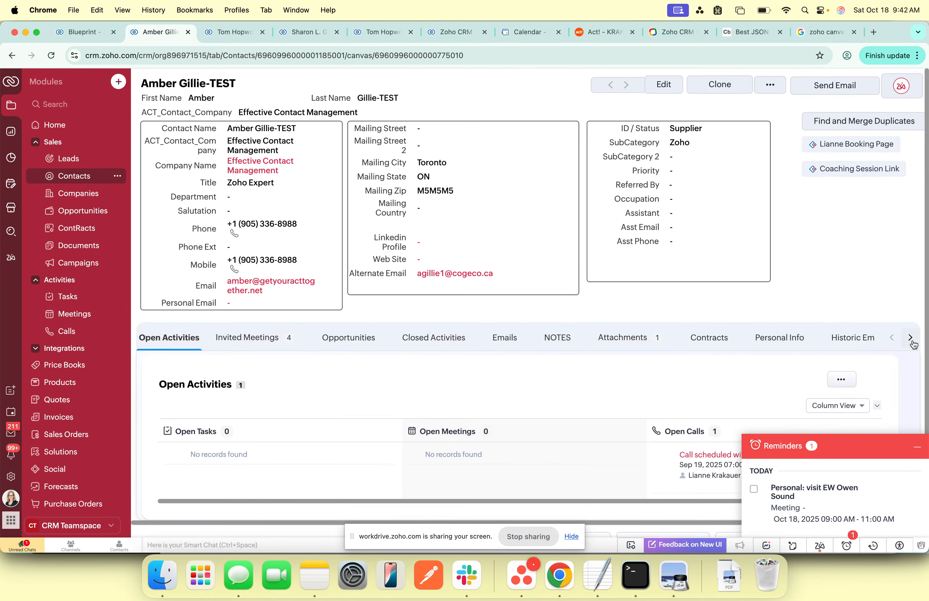
click(911, 339)
click(855, 339)
scroll(564, 370, down, 3)
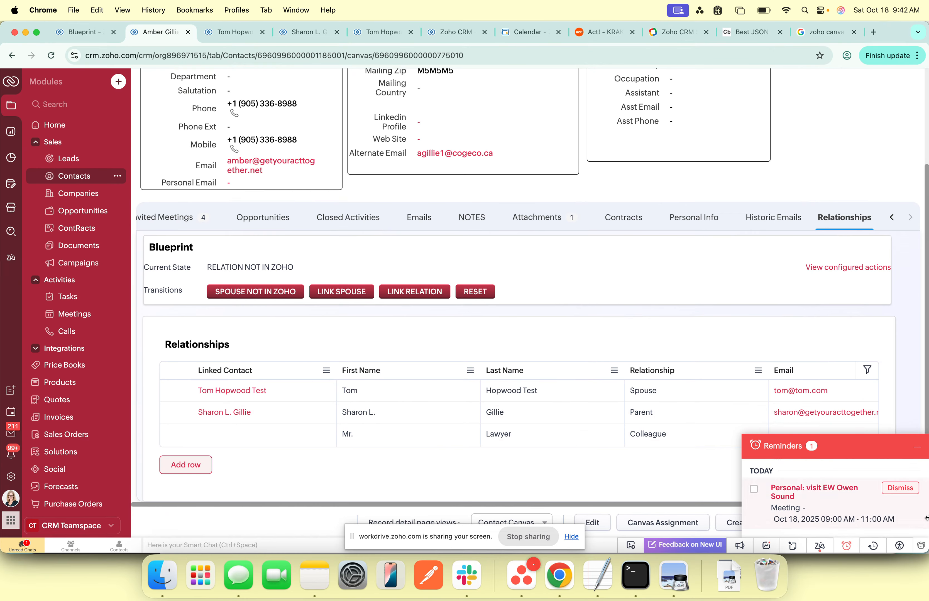
click(917, 448)
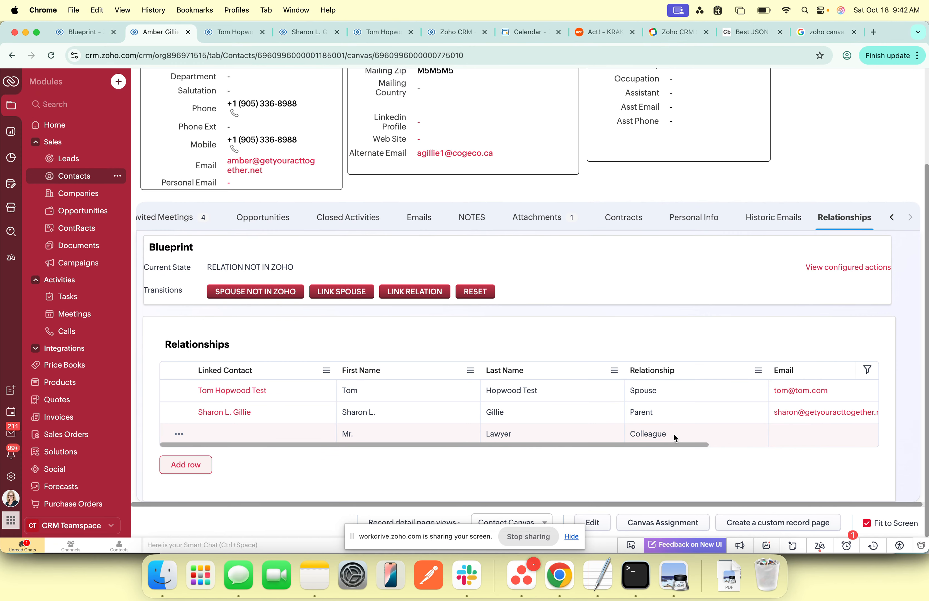
drag(699, 445, 857, 442)
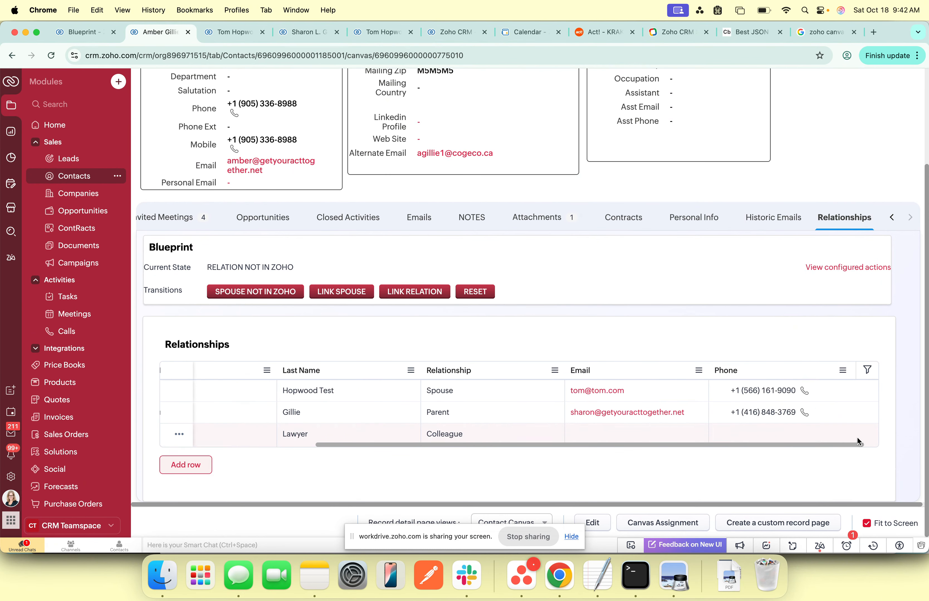
scroll(878, 435, left, 10)
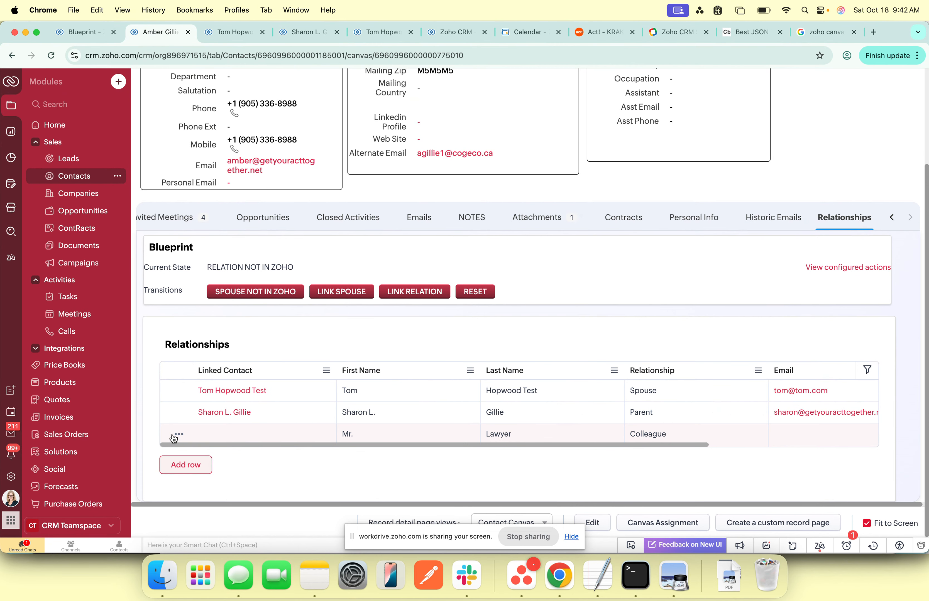
Step: Open the unlinked colleague's relationship row for editing, inspect its Email and Phone fields, and save the row without entering values
click(178, 435)
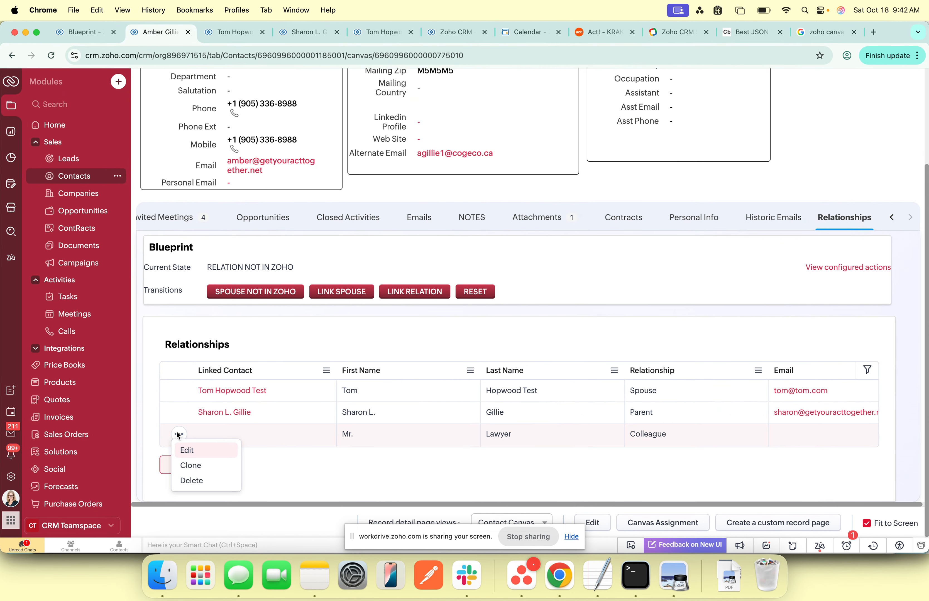
click(182, 449)
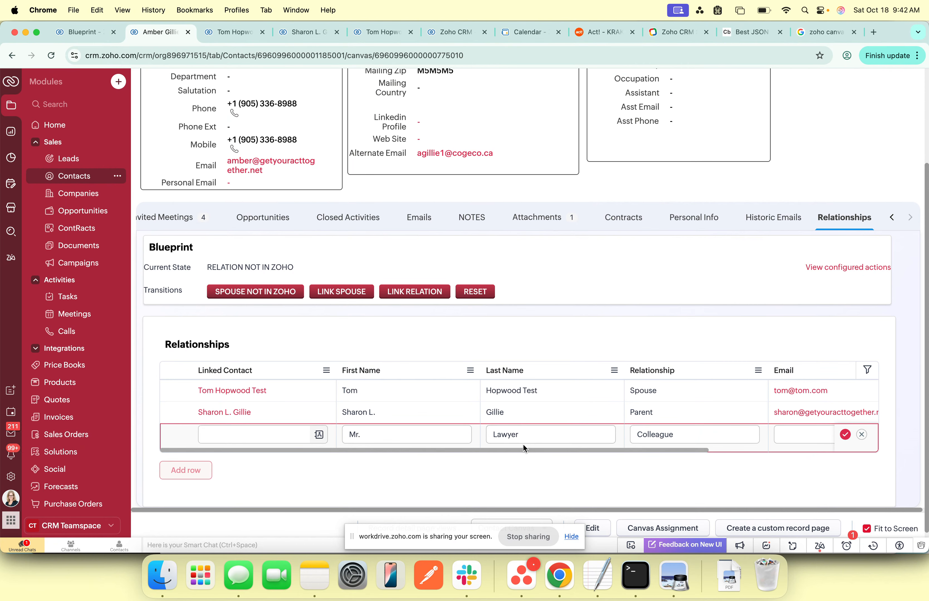
drag(523, 449, 761, 445)
click(647, 432)
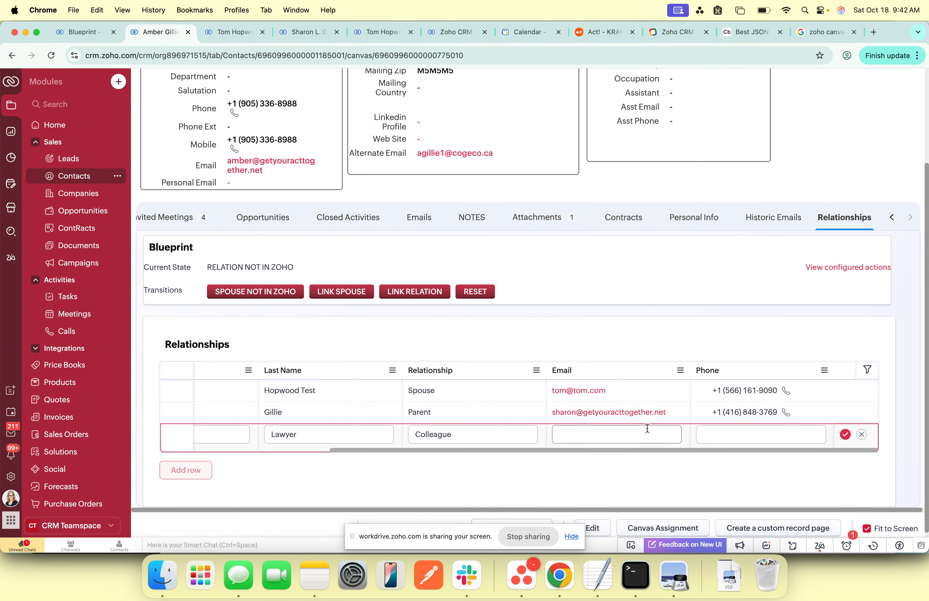
click(796, 430)
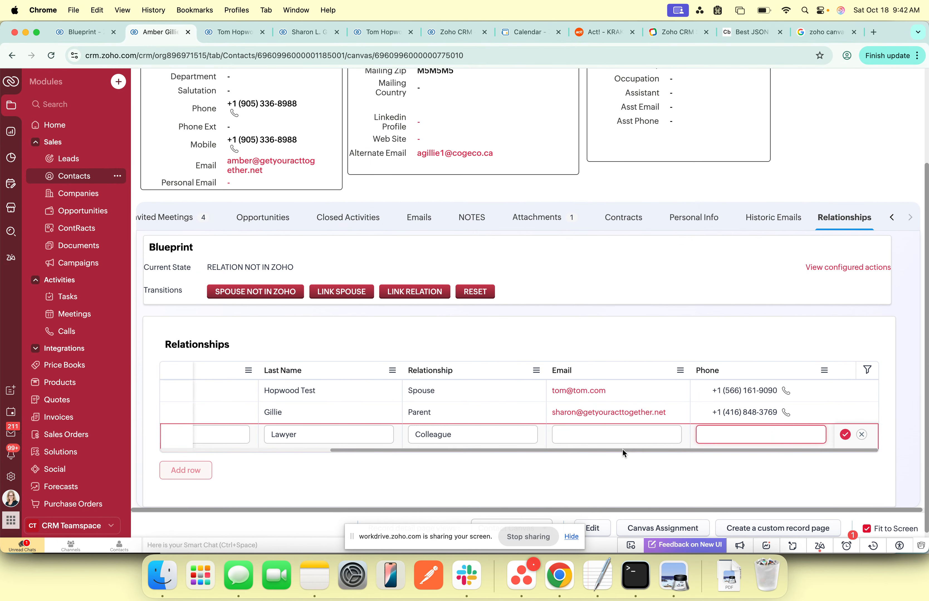
drag(624, 453, 433, 470)
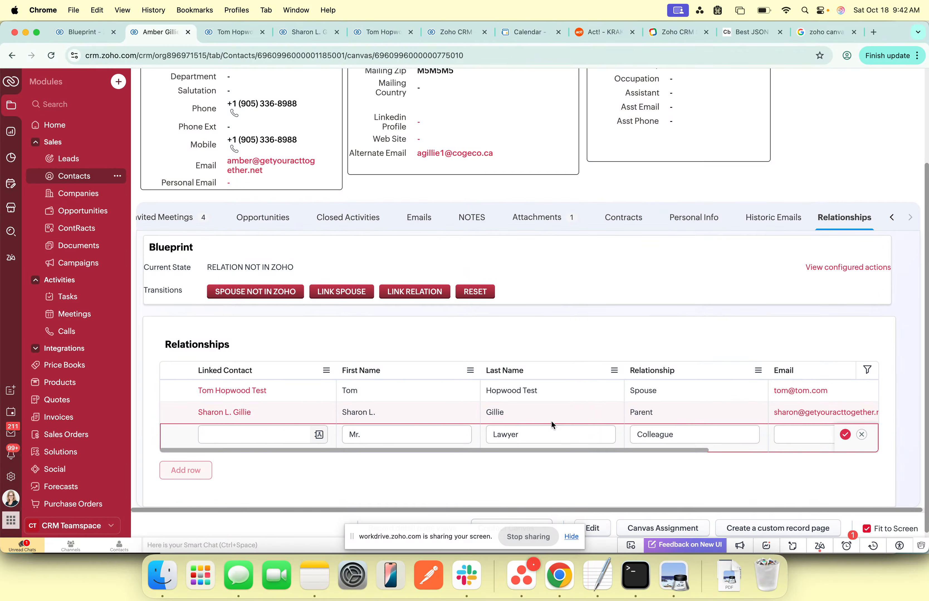
click(845, 435)
scroll(577, 387, up, 1)
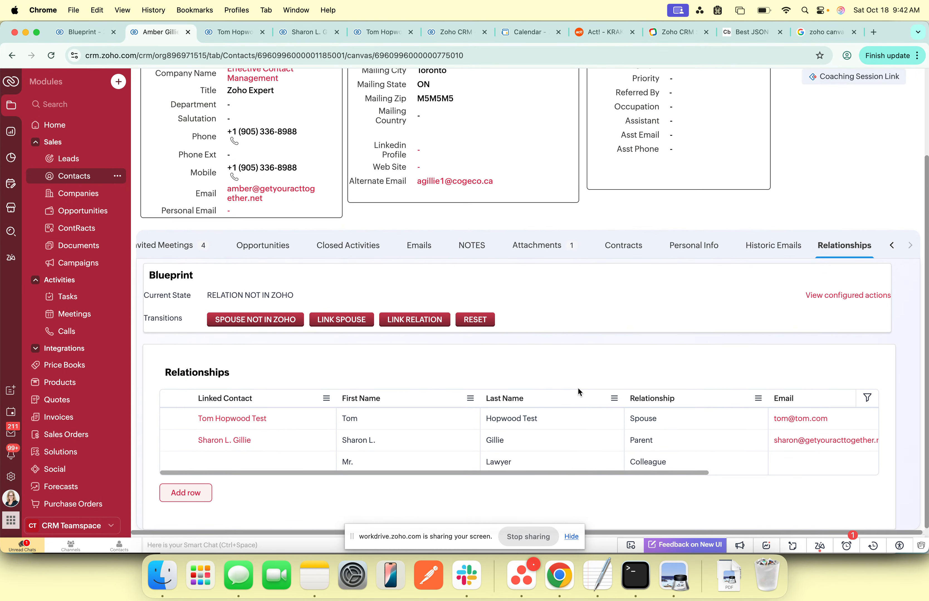
scroll(578, 391, up, 3)
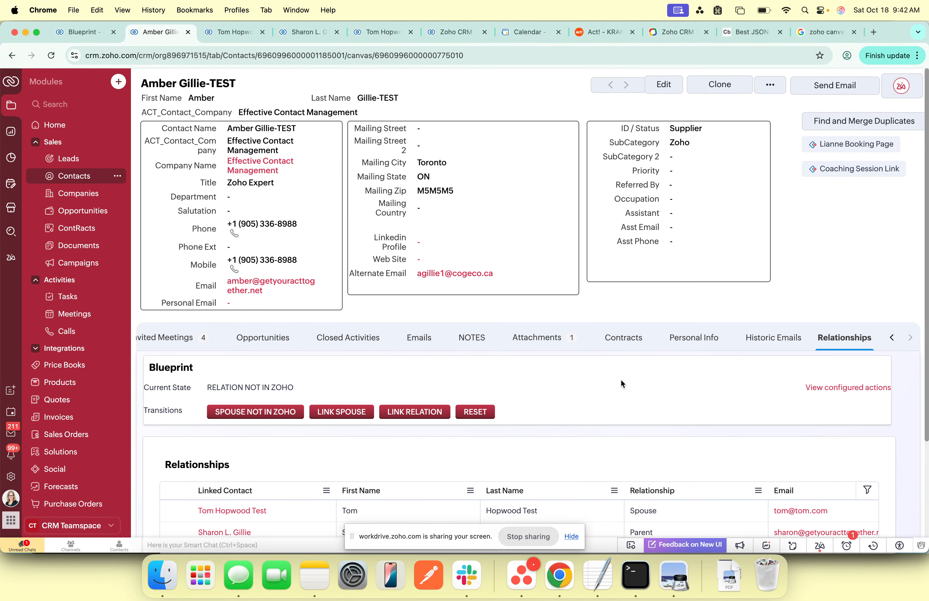
scroll(621, 381, down, 4)
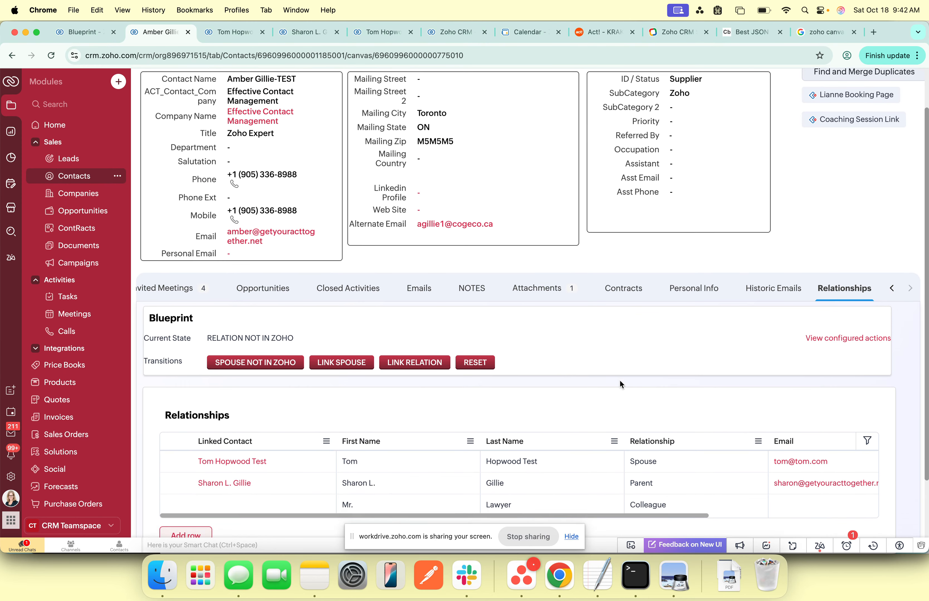